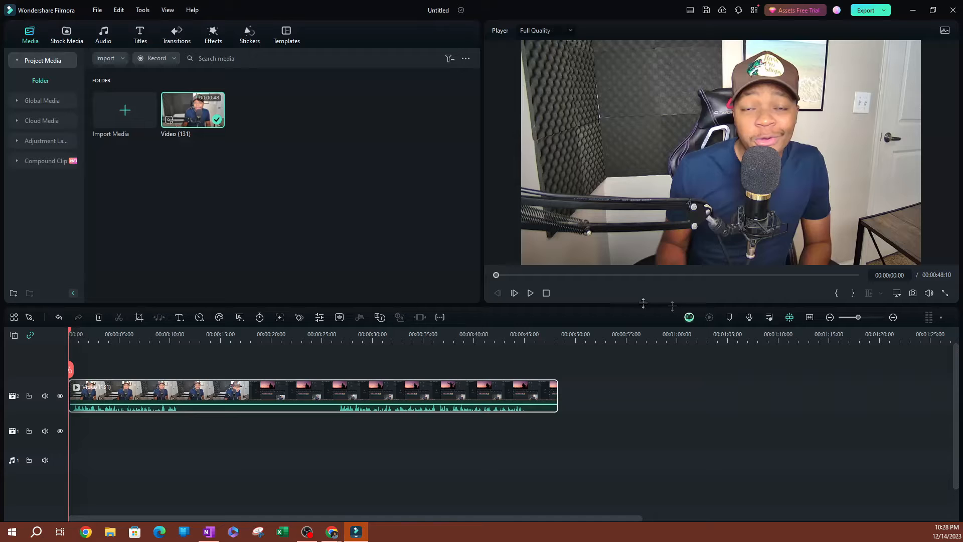
# Step: Delete the clip from the timeline and preview the Video (131) source from the project media
pyautogui.click(531, 293)
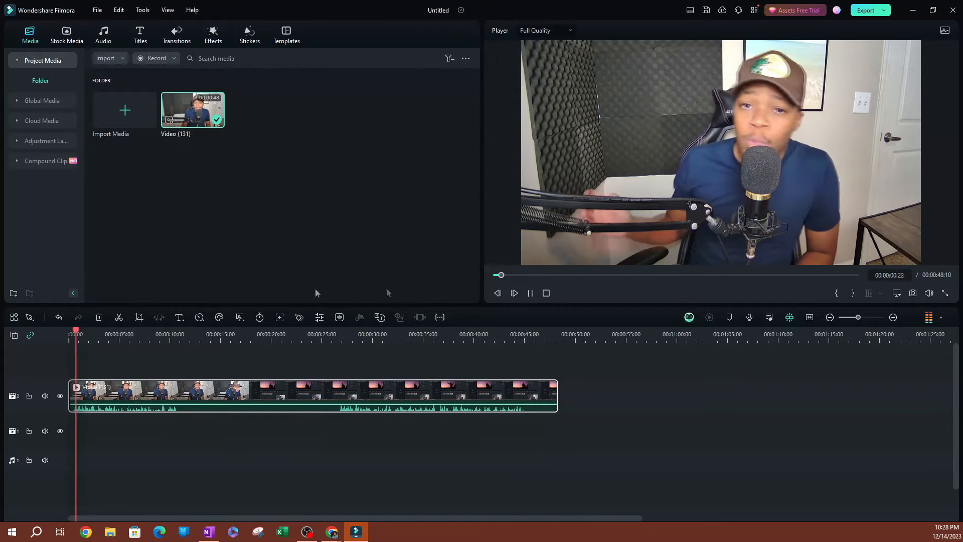
pyautogui.press('space')
pyautogui.moveTo(85, 331)
pyautogui.mouseDown()
pyautogui.moveTo(563, 323)
pyautogui.moveTo(86, 331)
pyautogui.mouseUp()
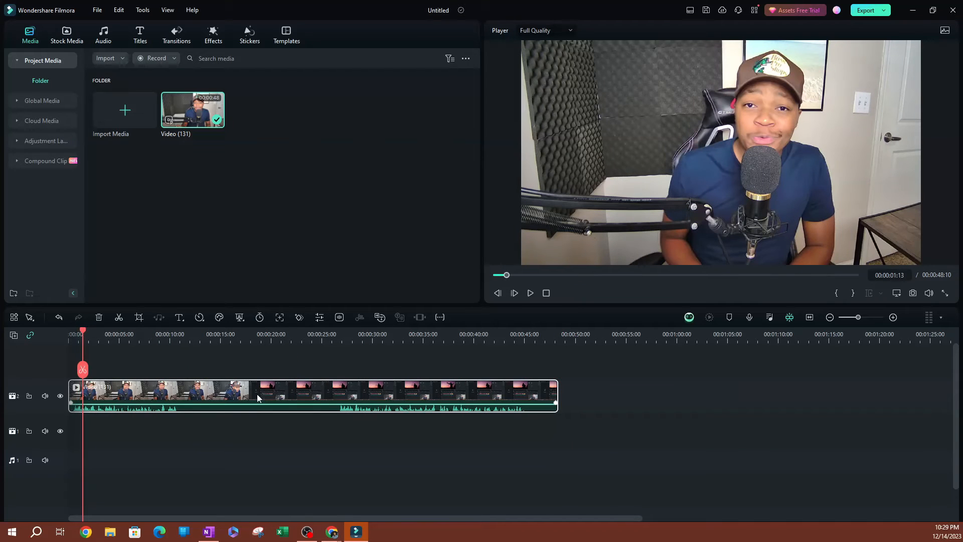
pyautogui.press('Delete')
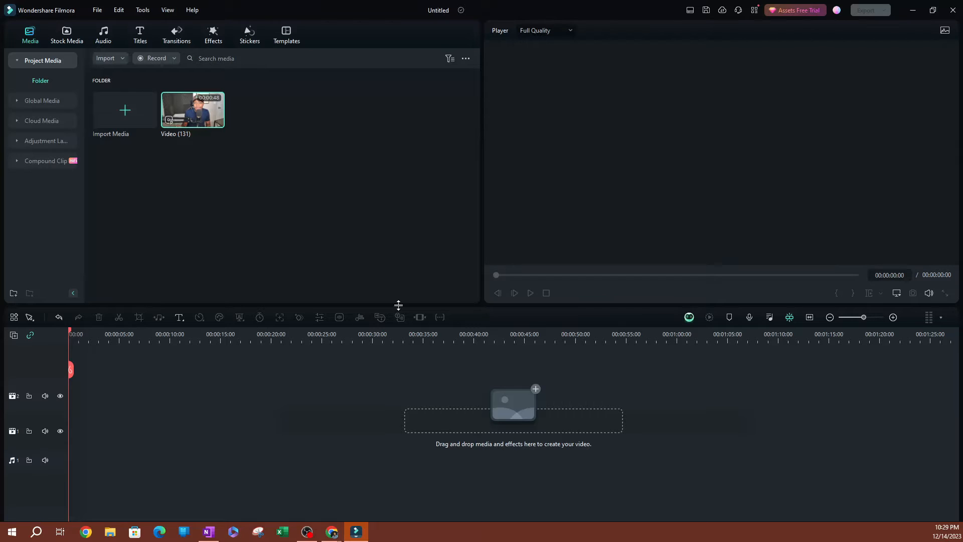
pyautogui.doubleClick(190, 113)
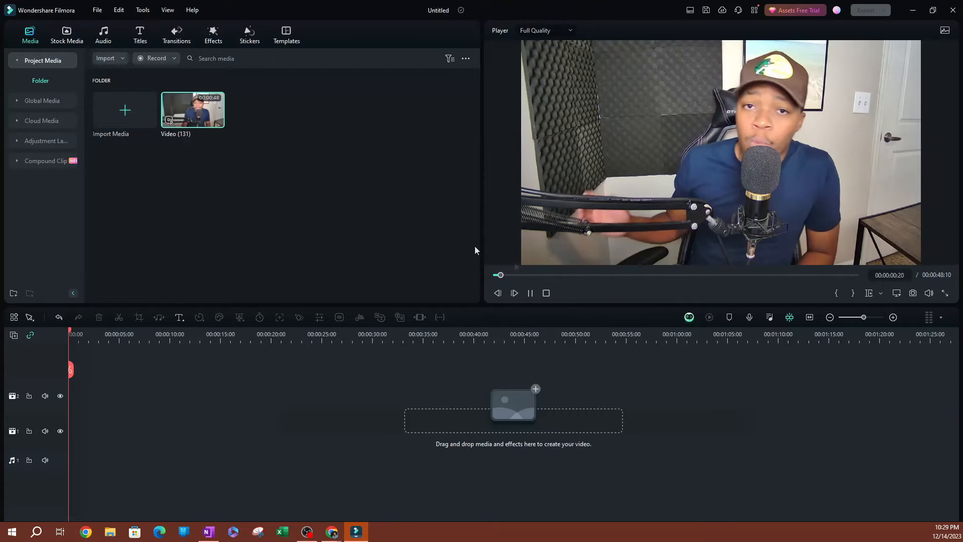
pyautogui.click(530, 293)
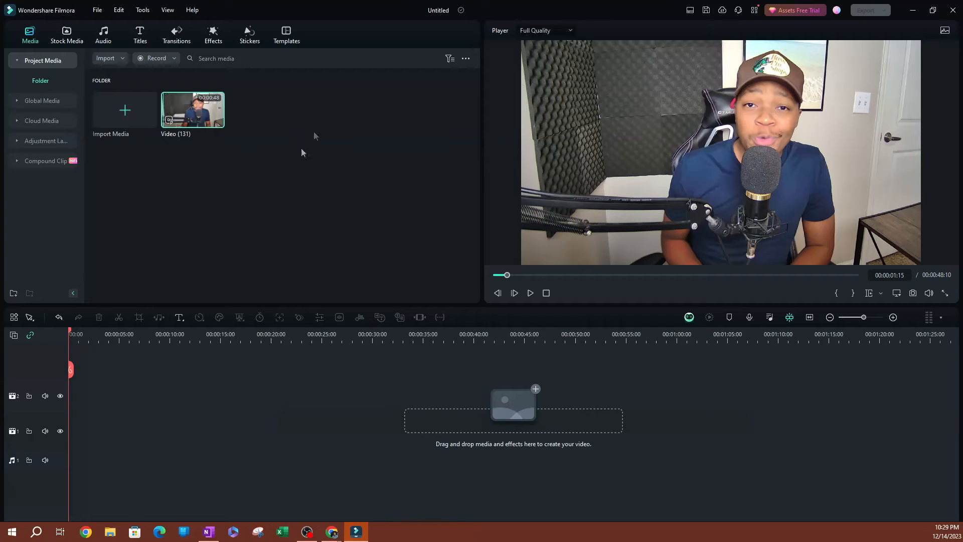
# Step: Import Video (2) from the Videos folder into the project media and preview it
pyautogui.click(121, 118)
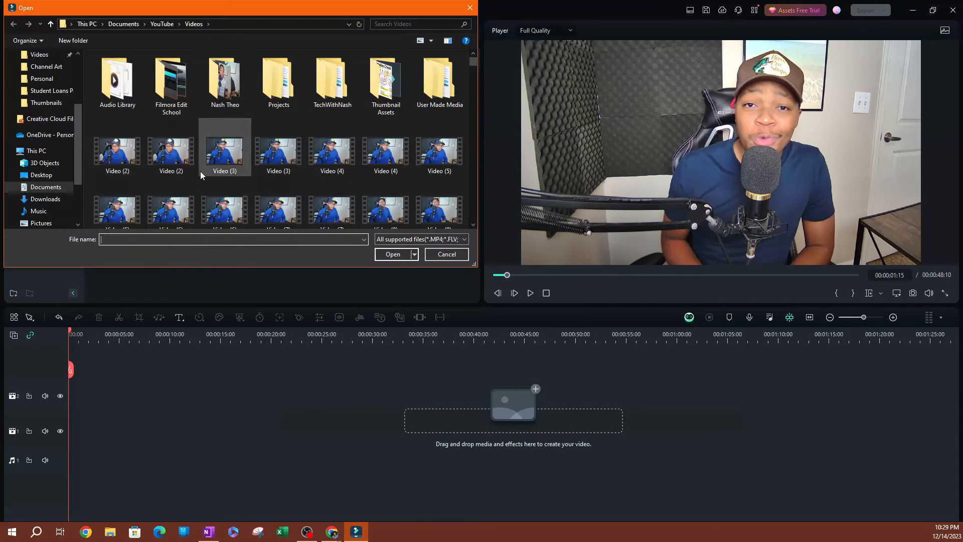
pyautogui.doubleClick(177, 171)
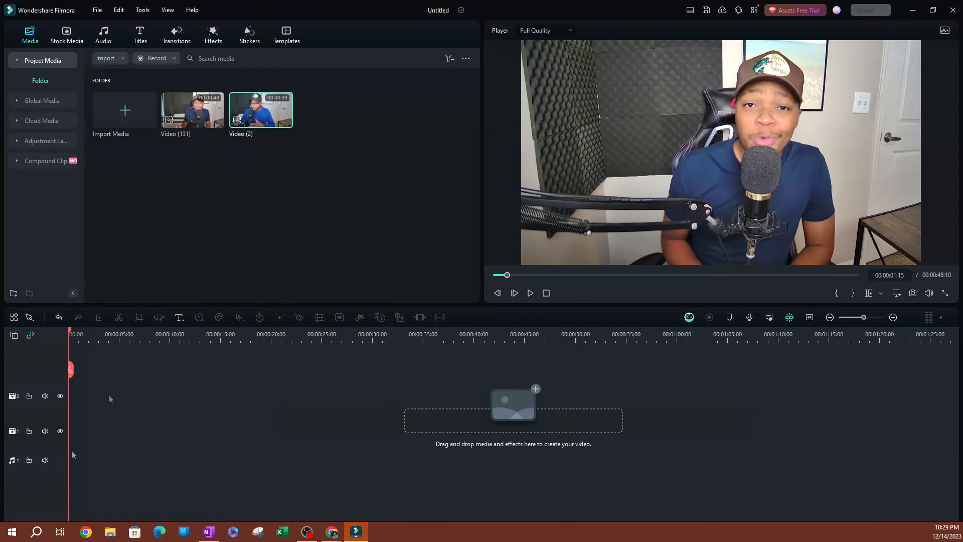
pyautogui.doubleClick(251, 126)
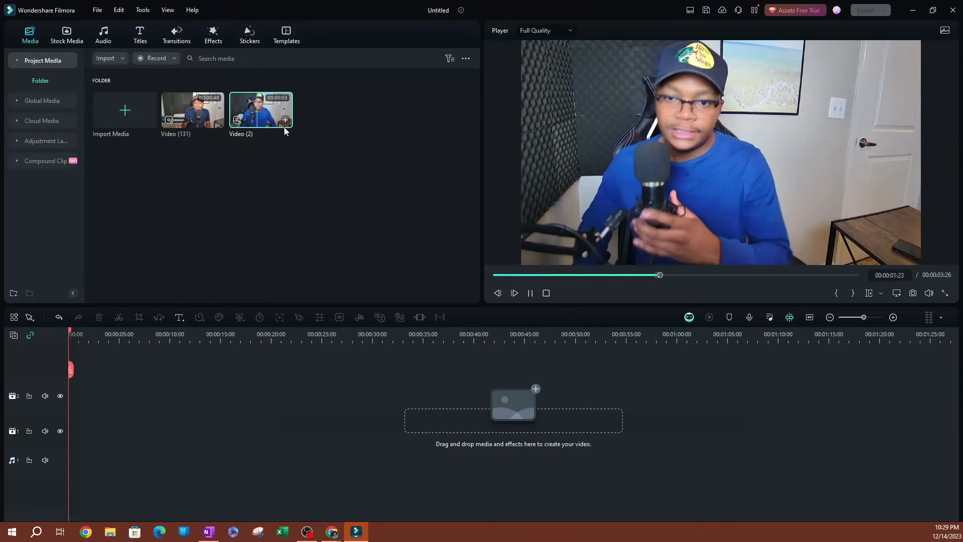
pyautogui.press('space')
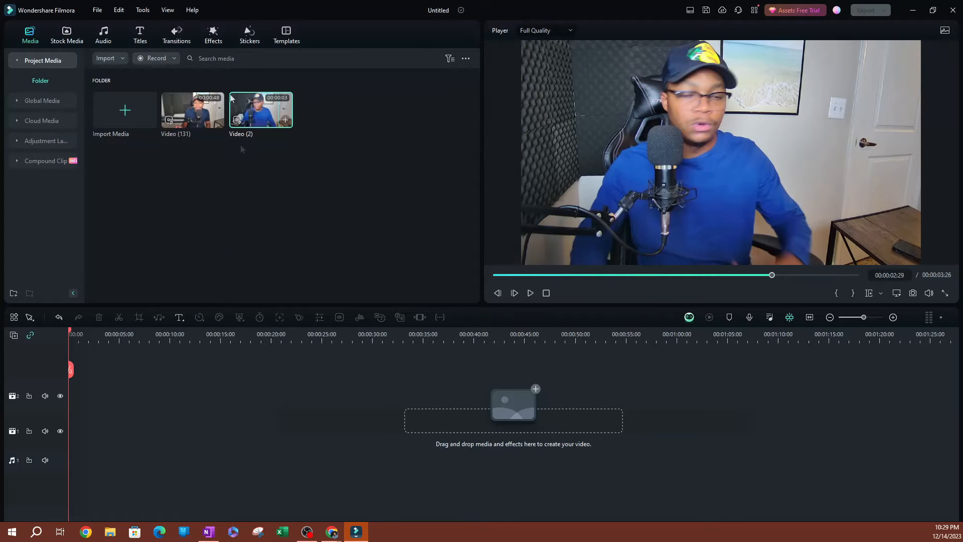
# Step: Preview the Video (131) source up to 00:00:01:01 and set a Mark In point there
pyautogui.click(189, 110)
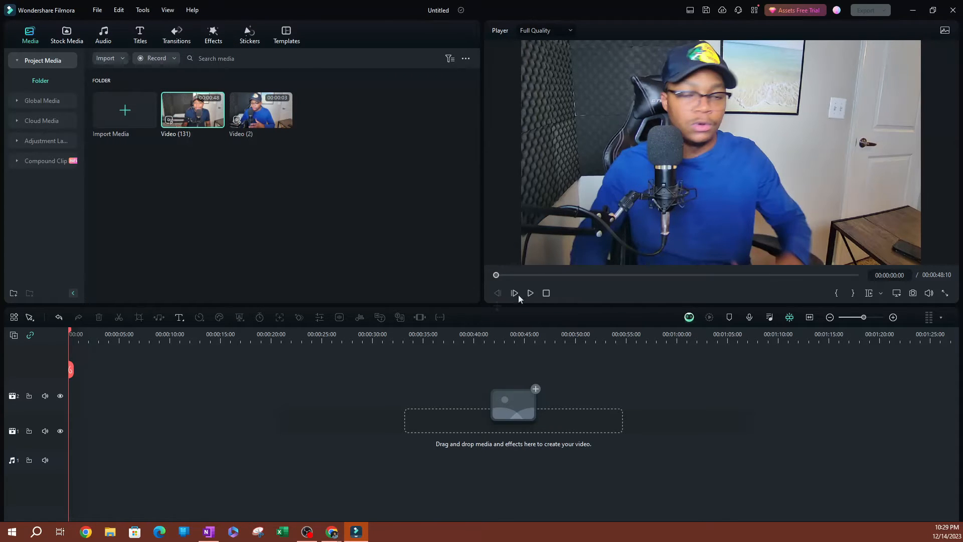
pyautogui.click(530, 293)
pyautogui.click(531, 293)
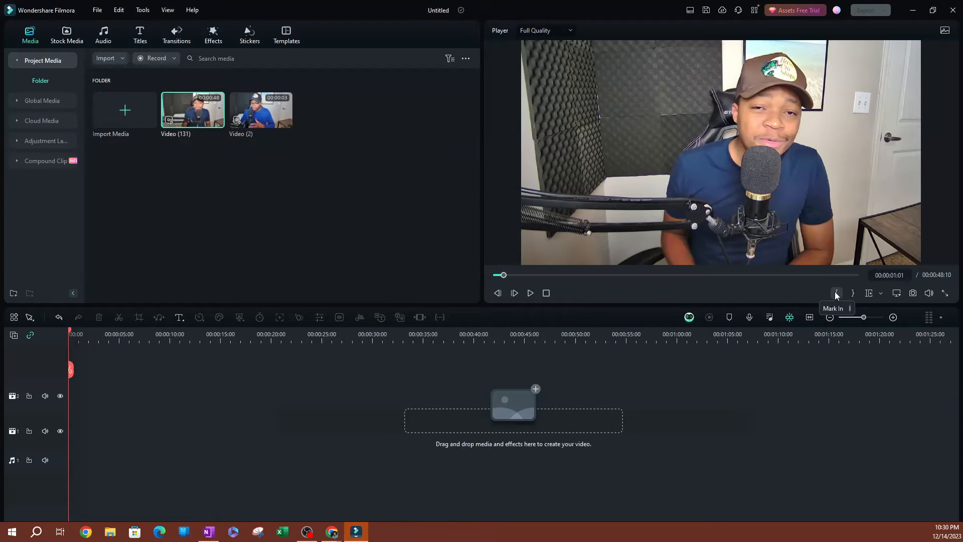
pyautogui.click(837, 296)
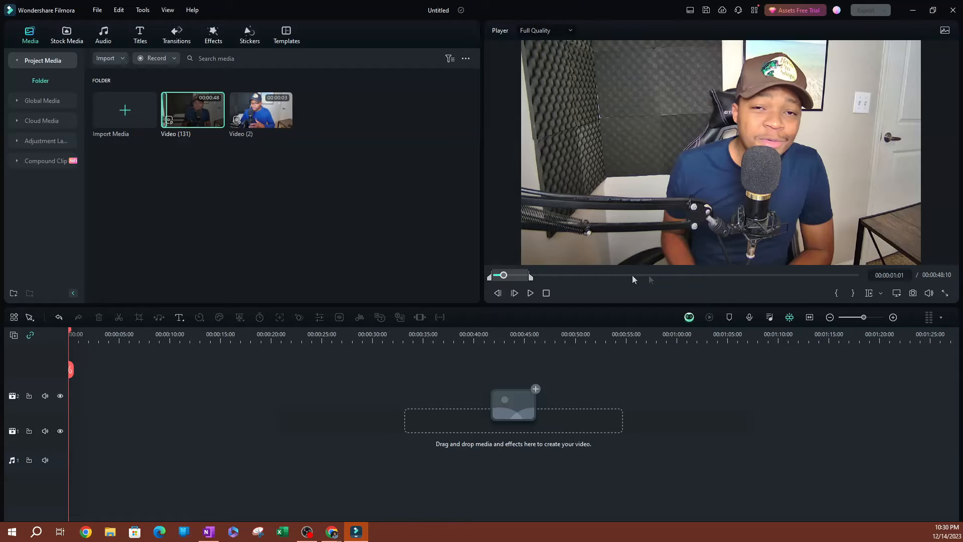
# Step: Set the Mark Out point of Video (131) at 00:00:21:15 and its Mark In point at about 00:00:08:21
pyautogui.moveTo(597, 277); pyautogui.dragTo(657, 275)
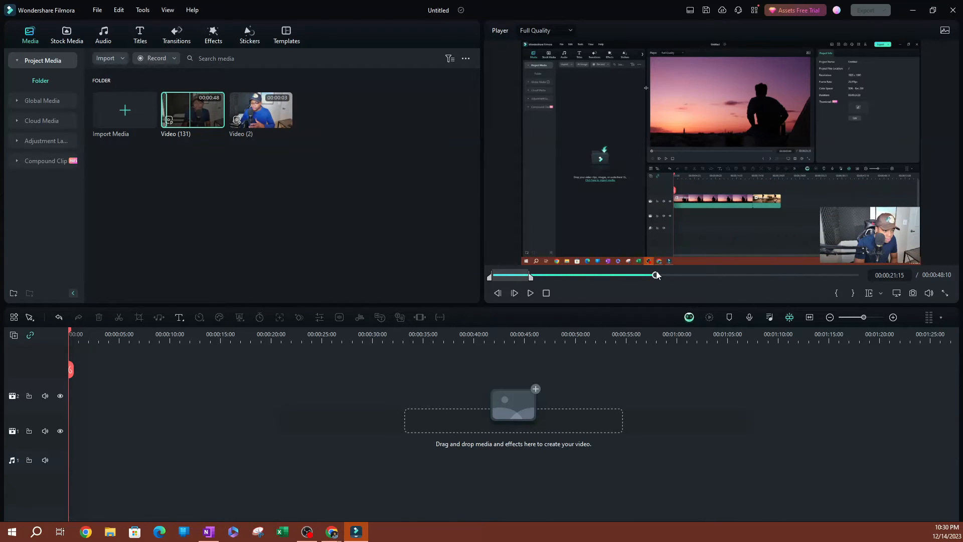
pyautogui.click(854, 294)
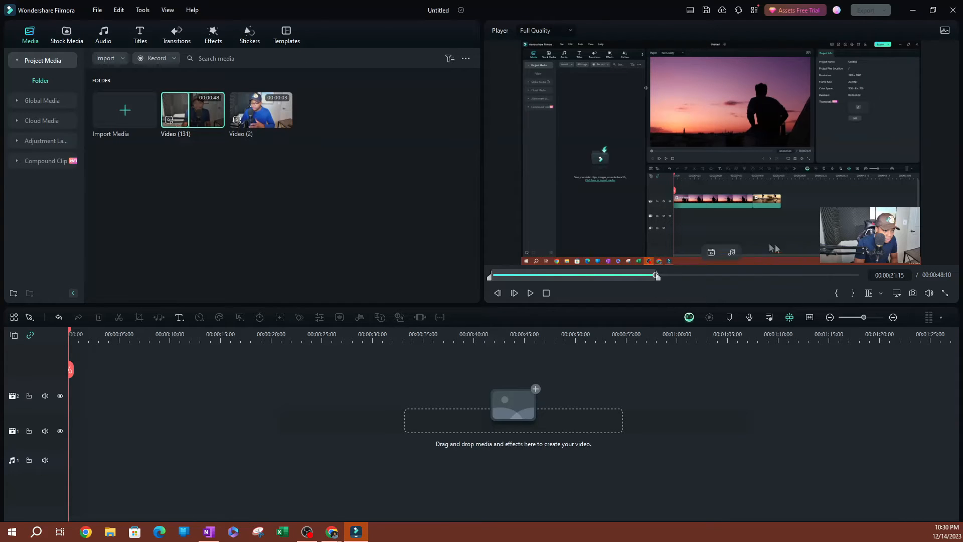
pyautogui.click(554, 276)
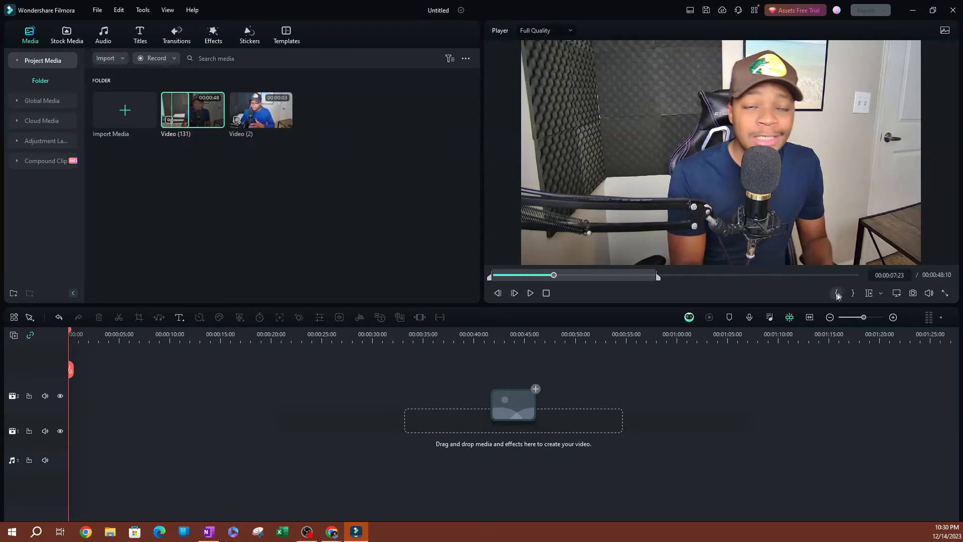
pyautogui.click(553, 275)
pyautogui.click(561, 276)
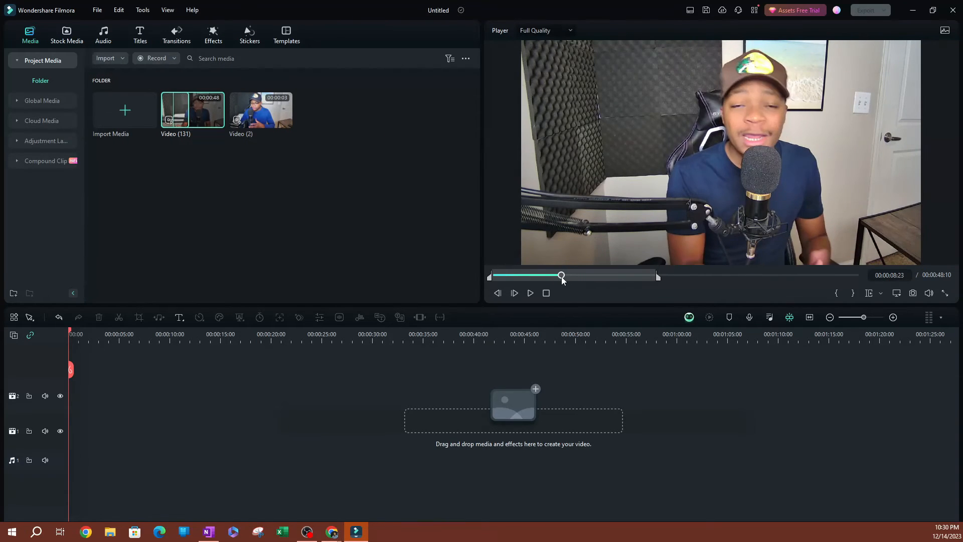
pyautogui.click(836, 294)
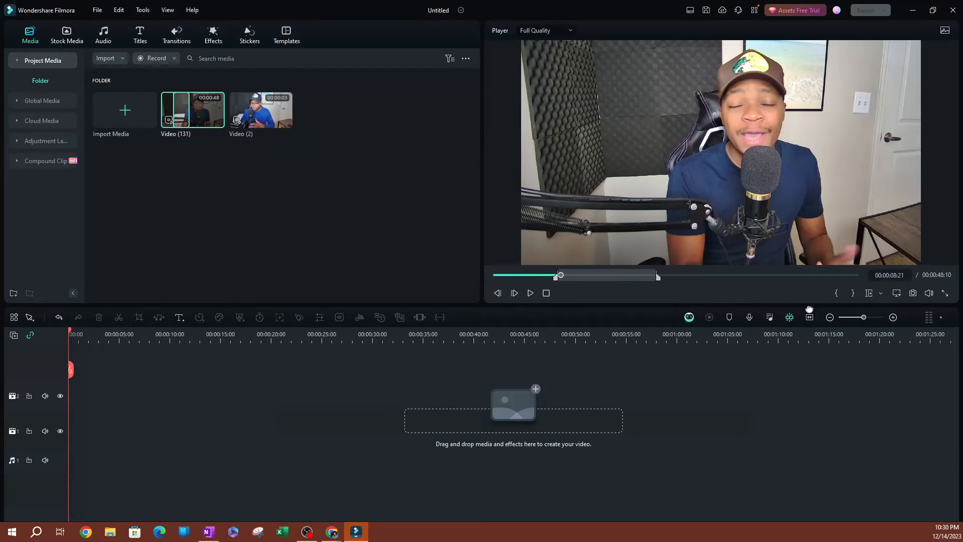
# Step: Return the in point of Video (131) to the clip's start and move its out point to about 00:00:05:20
pyautogui.moveTo(561, 276); pyautogui.dragTo(467, 281)
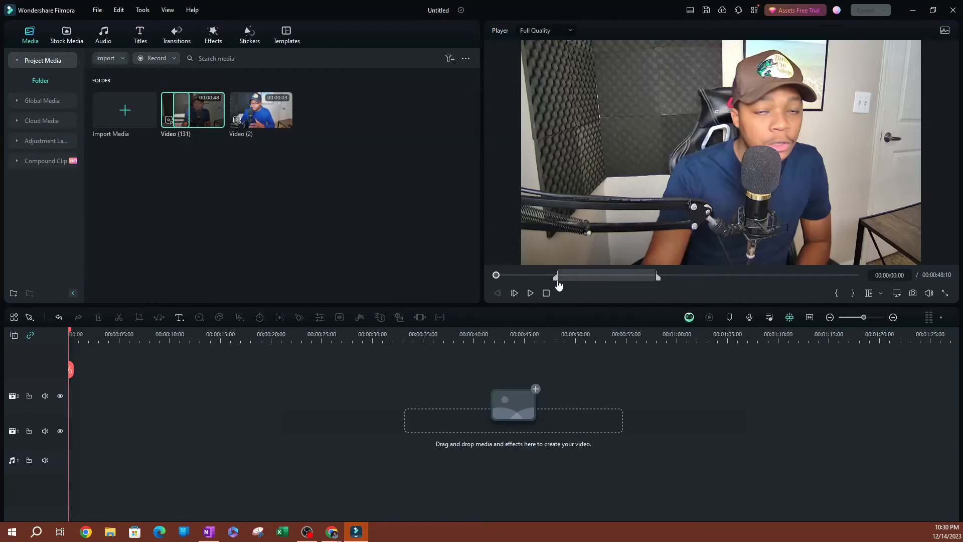
pyautogui.moveTo(550, 279); pyautogui.dragTo(381, 276)
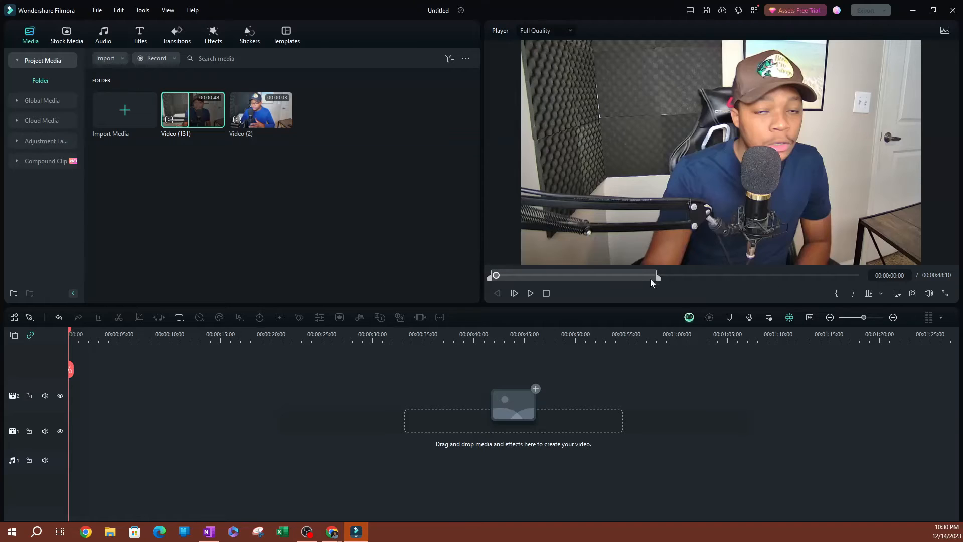
pyautogui.moveTo(658, 280); pyautogui.dragTo(538, 280)
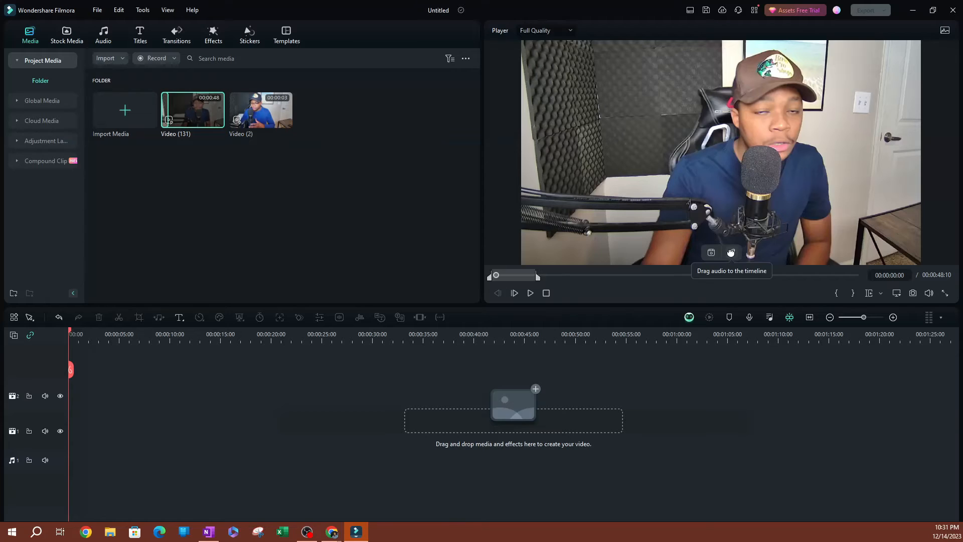
# Step: Try adding only the marked range's video, and separately only its audio, to the timeline, deleting each trial clip
pyautogui.moveTo(731, 252); pyautogui.dragTo(73, 388)
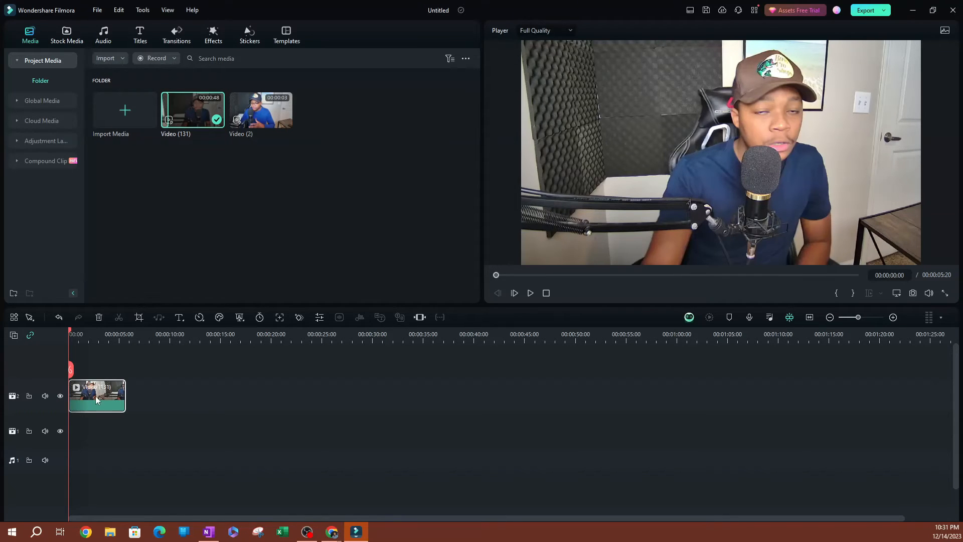
pyautogui.press('Delete')
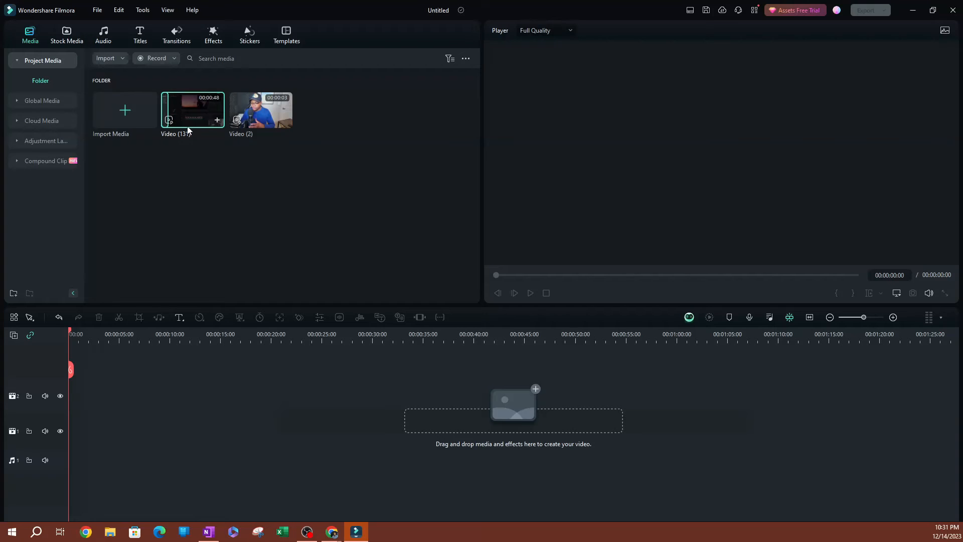
pyautogui.doubleClick(194, 113)
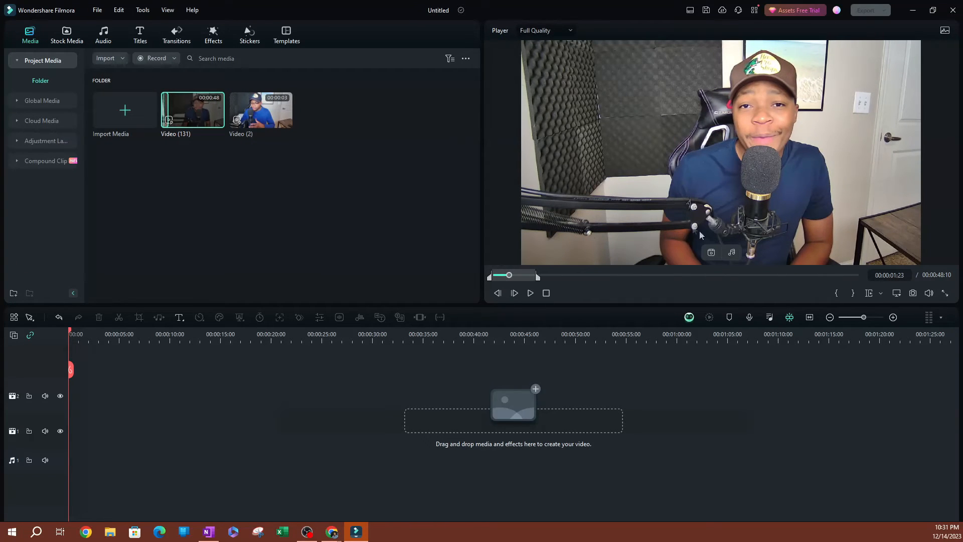
pyautogui.moveTo(731, 252); pyautogui.dragTo(75, 409)
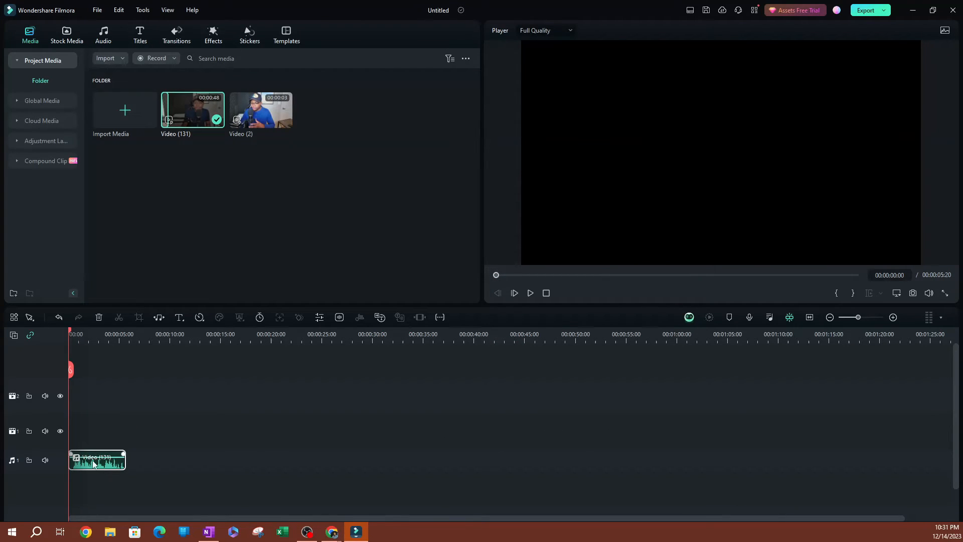
pyautogui.press('Delete')
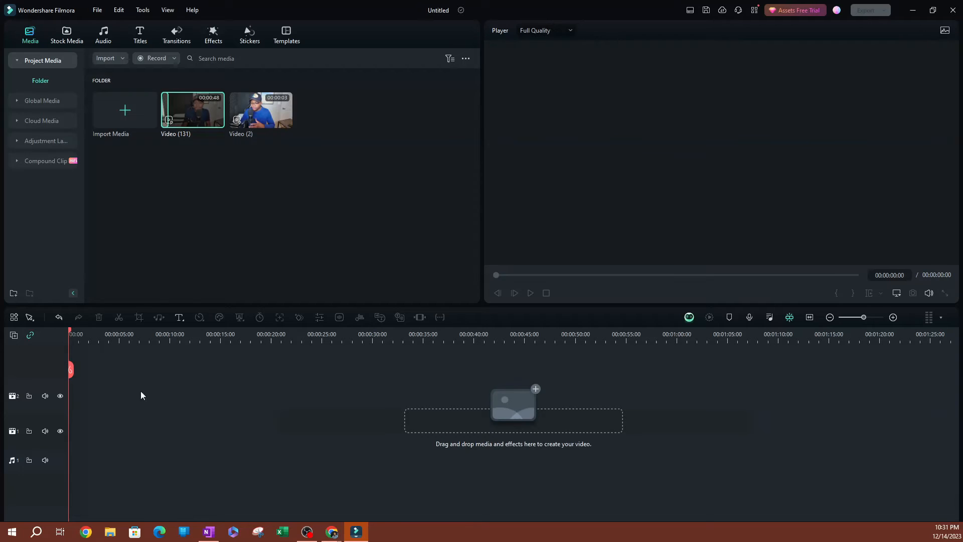
# Step: Reopen Video (131) in the player and add its marked range with picture and sound to the start of video track 2
pyautogui.doubleClick(186, 118)
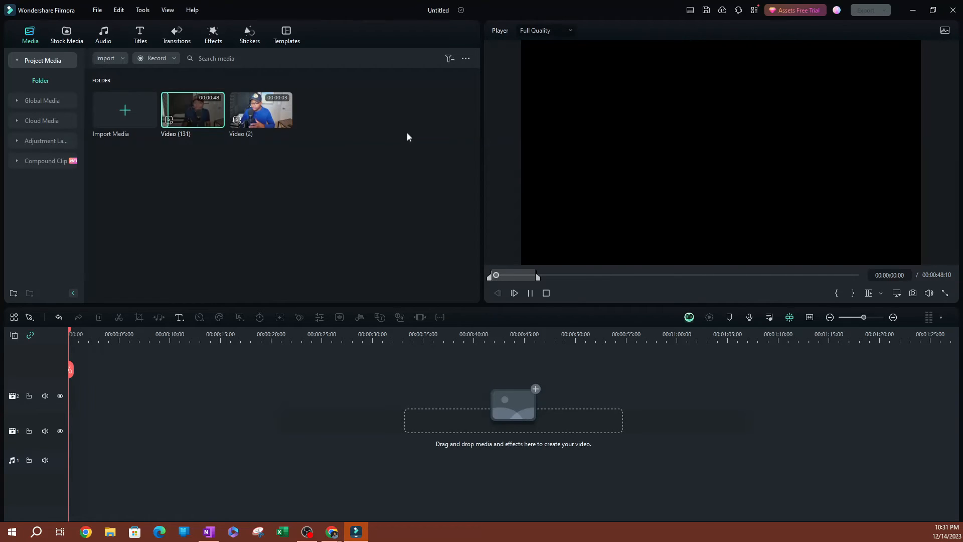
pyautogui.click(531, 294)
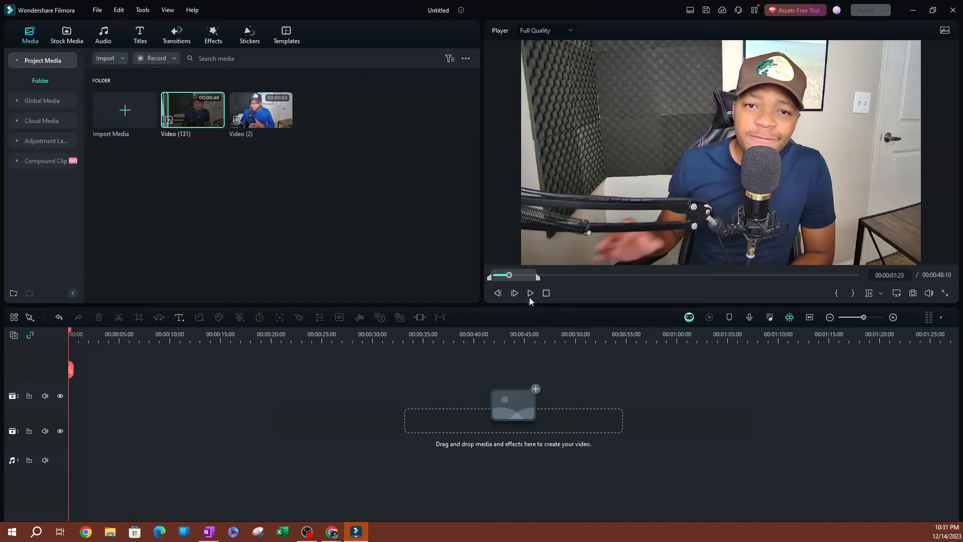
pyautogui.moveTo(737, 140)
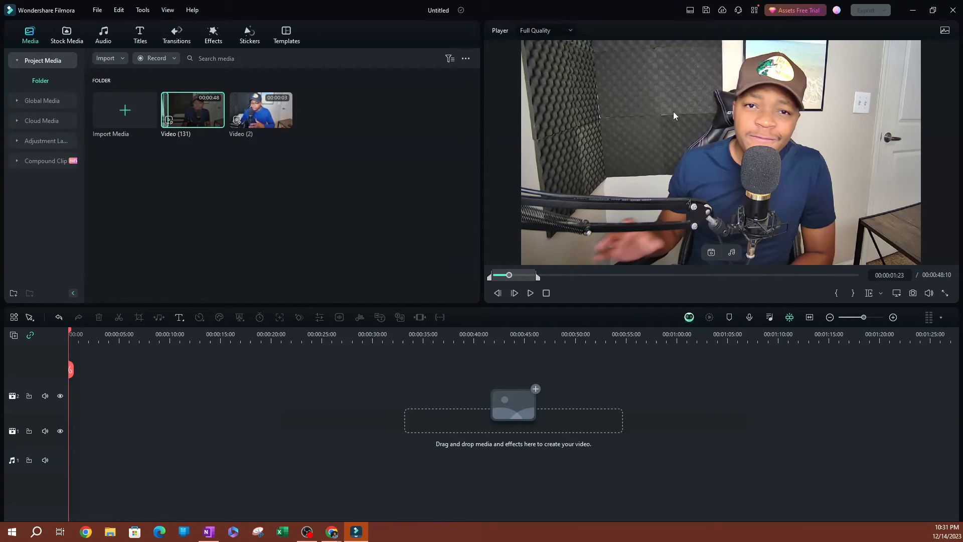
pyautogui.moveTo(674, 111); pyautogui.dragTo(79, 412)
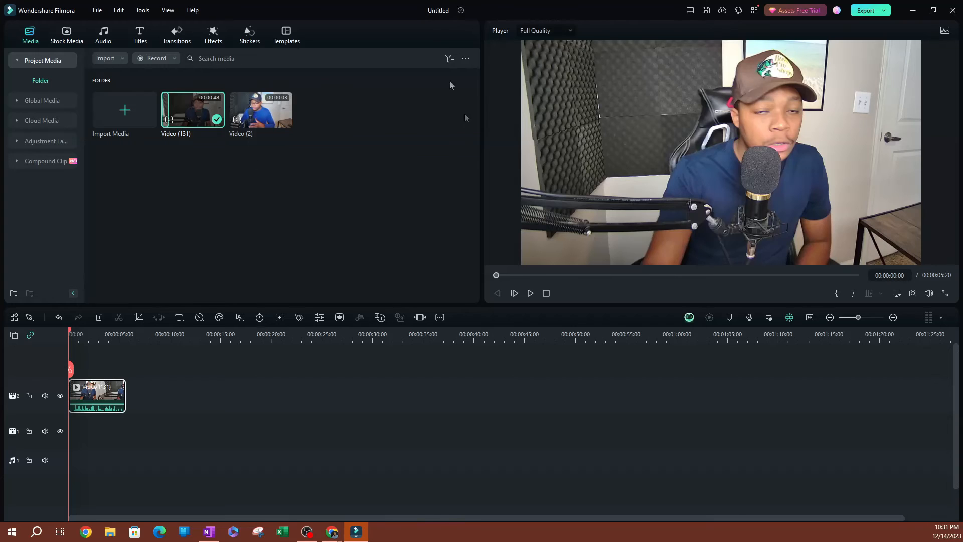
# Step: Preview Video (2) up to 00:00:00:24 and move its out point back to just past that frame
pyautogui.click(258, 115)
pyautogui.click(530, 293)
pyautogui.click(530, 293)
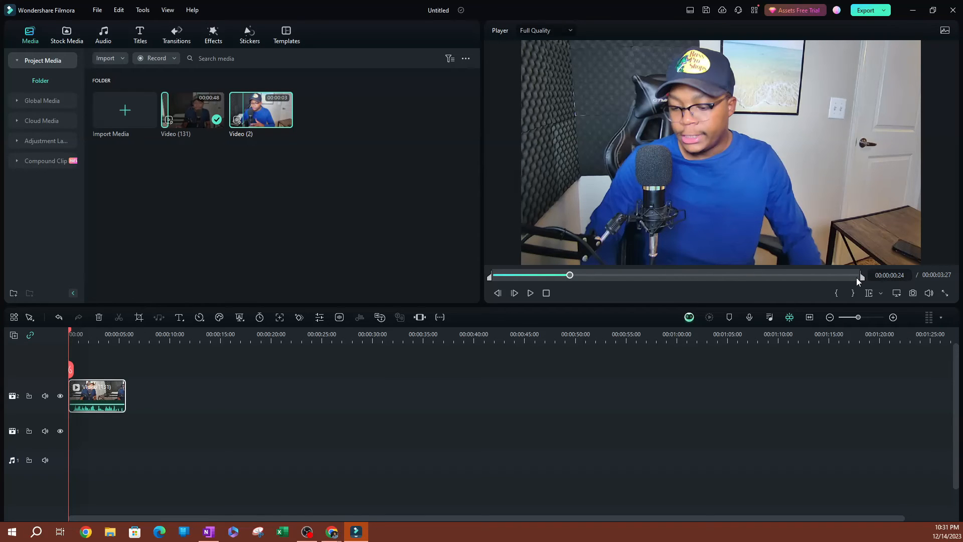
pyautogui.moveTo(861, 279); pyautogui.dragTo(614, 279)
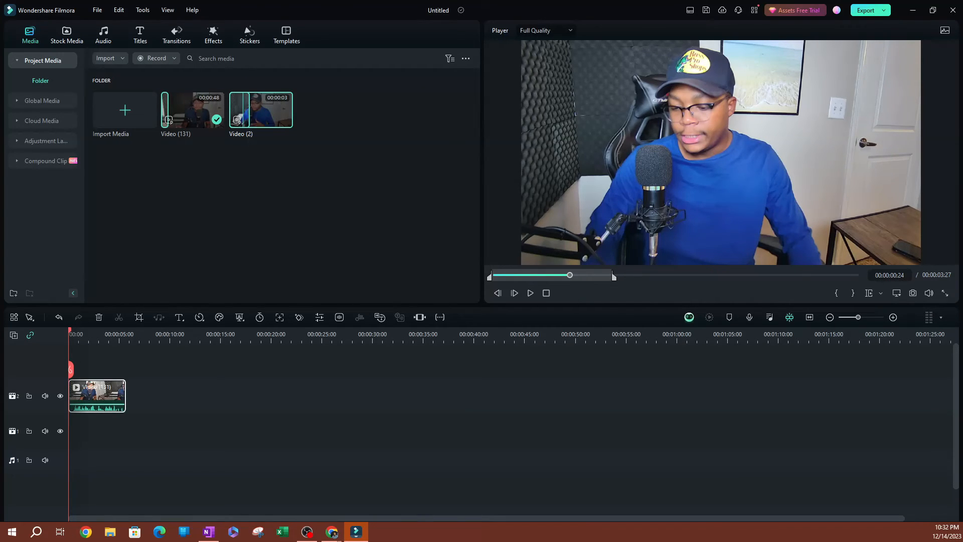
pyautogui.moveTo(614, 279); pyautogui.dragTo(586, 279)
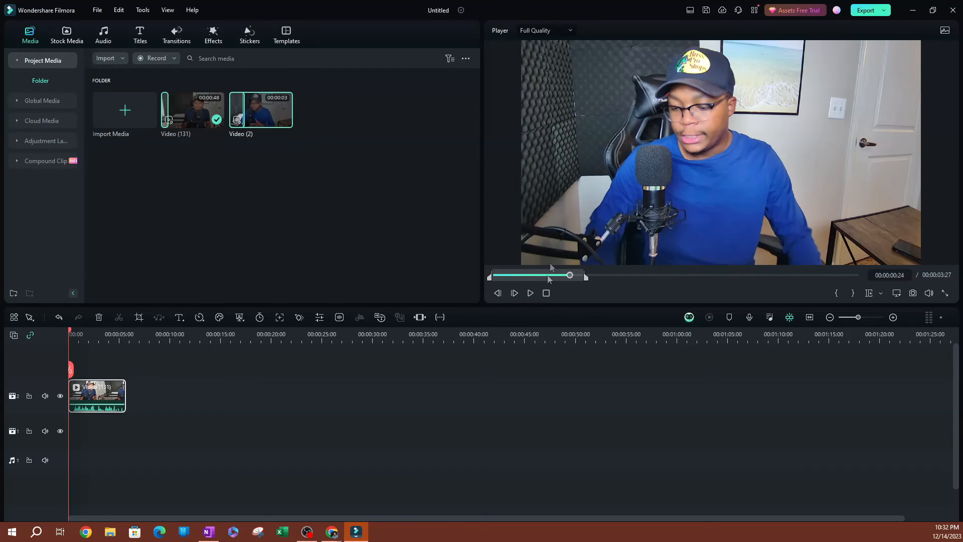
# Step: Check the clip insertion options and move the timeline playhead slightly past the end of the Video (131) clip
pyautogui.click(880, 294)
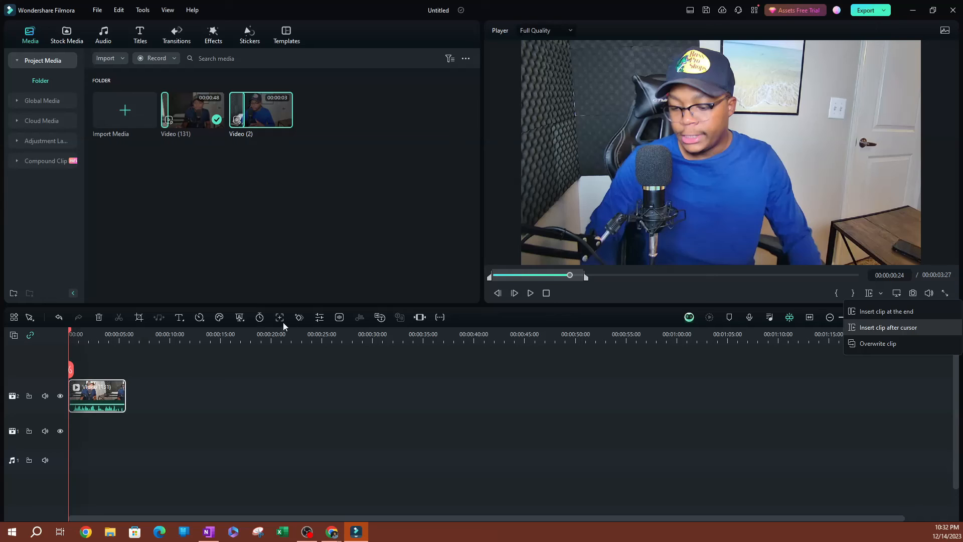
pyautogui.click(121, 334)
pyautogui.click(127, 333)
pyautogui.moveTo(126, 333); pyautogui.dragTo(134, 332)
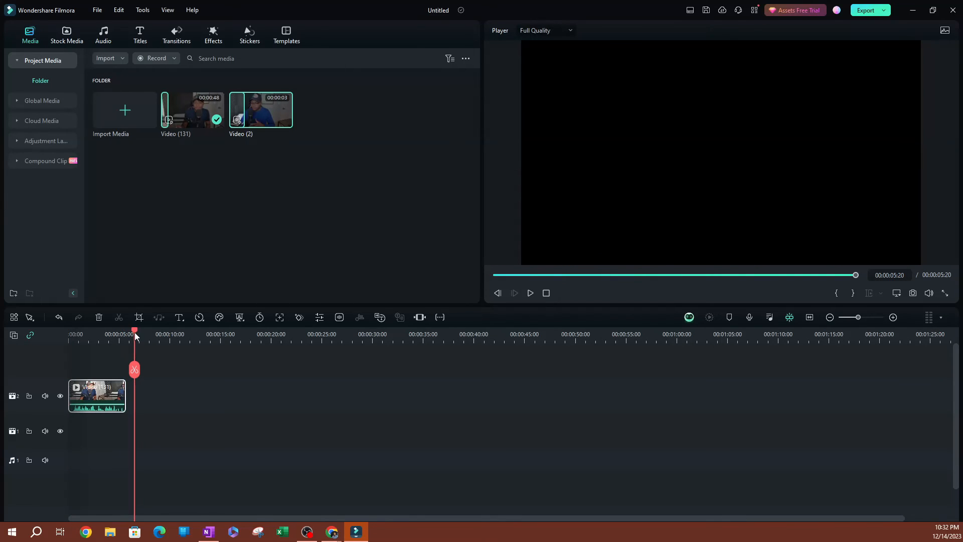
# Step: Reopen Video (2), try inserting its marked range after the cursor on video track 1, and delete the trial clip
pyautogui.doubleClick(254, 119)
pyautogui.click(532, 294)
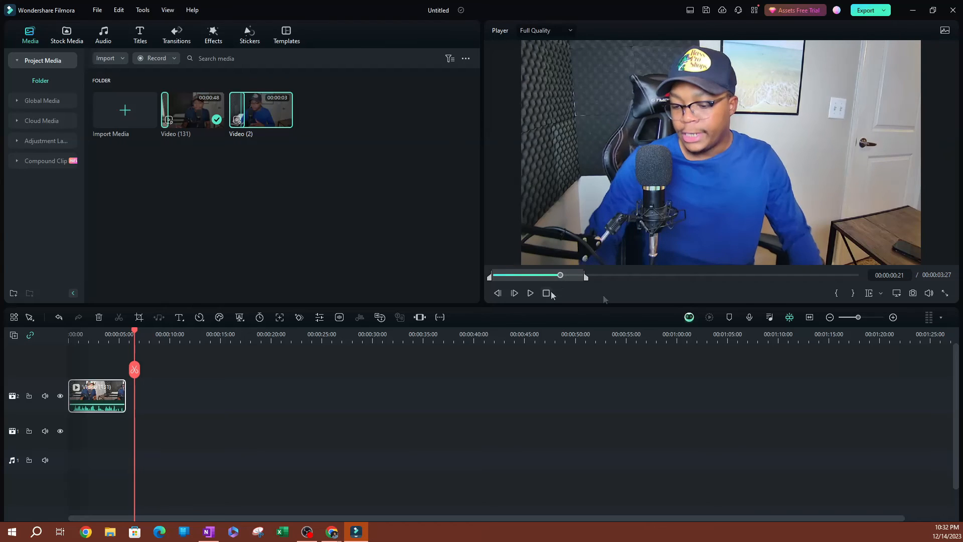
pyautogui.click(869, 294)
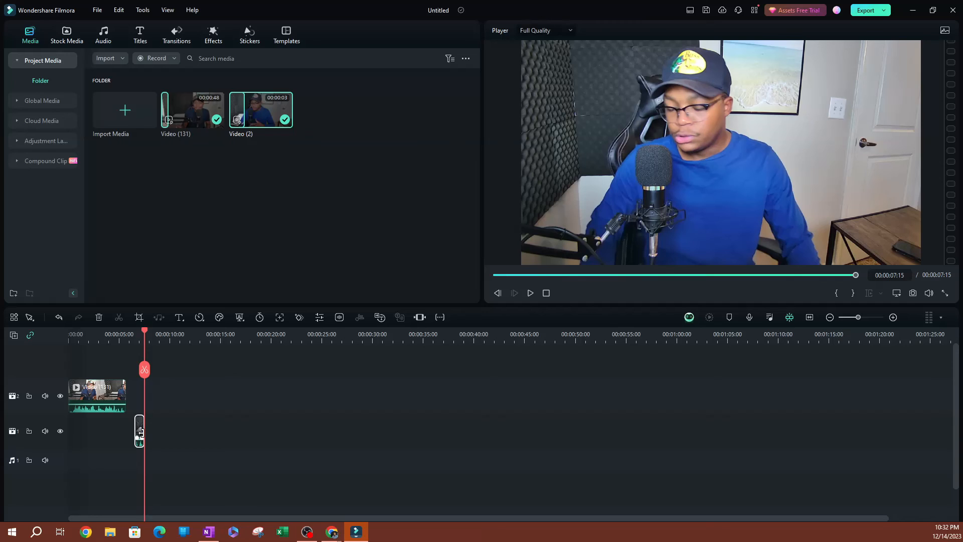
pyautogui.press('Delete')
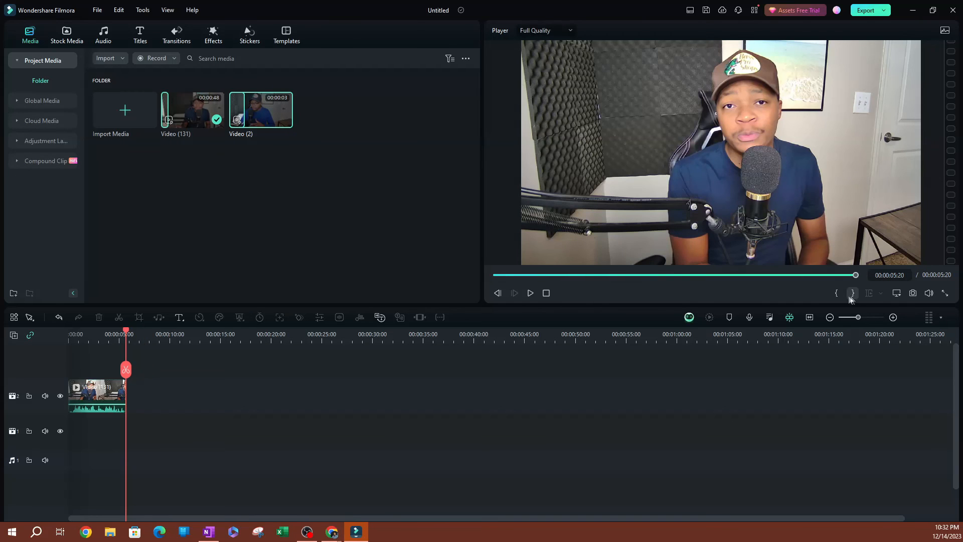
# Step: Preview Video (2) again, try inserting its marked range at the end of the timeline's content, and undo the insertion
pyautogui.click(258, 111)
pyautogui.click(531, 293)
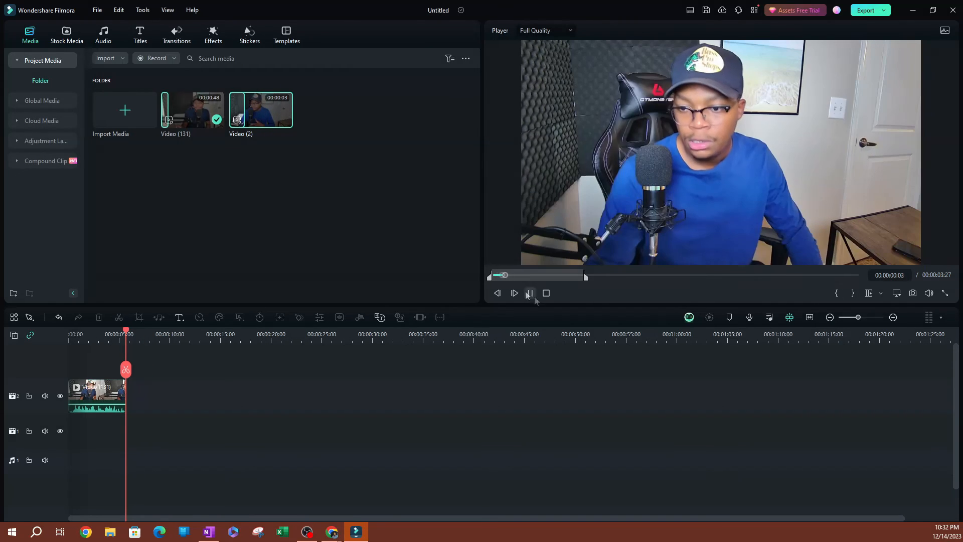
pyautogui.click(531, 293)
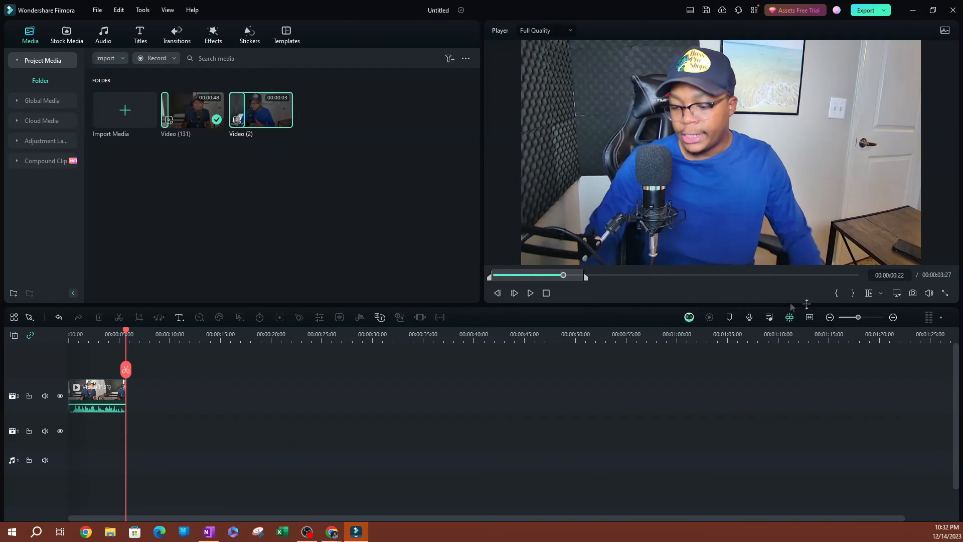
pyautogui.click(881, 293)
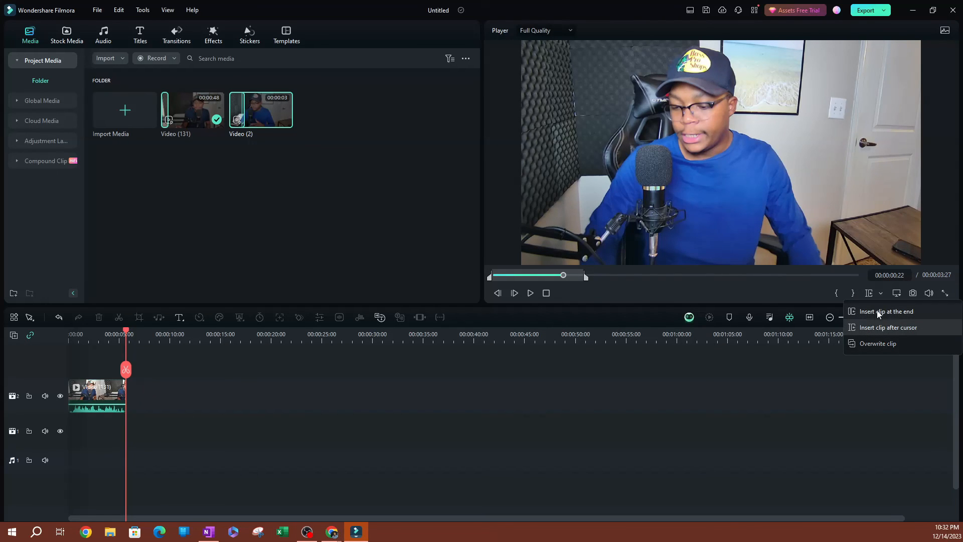
pyautogui.click(890, 311)
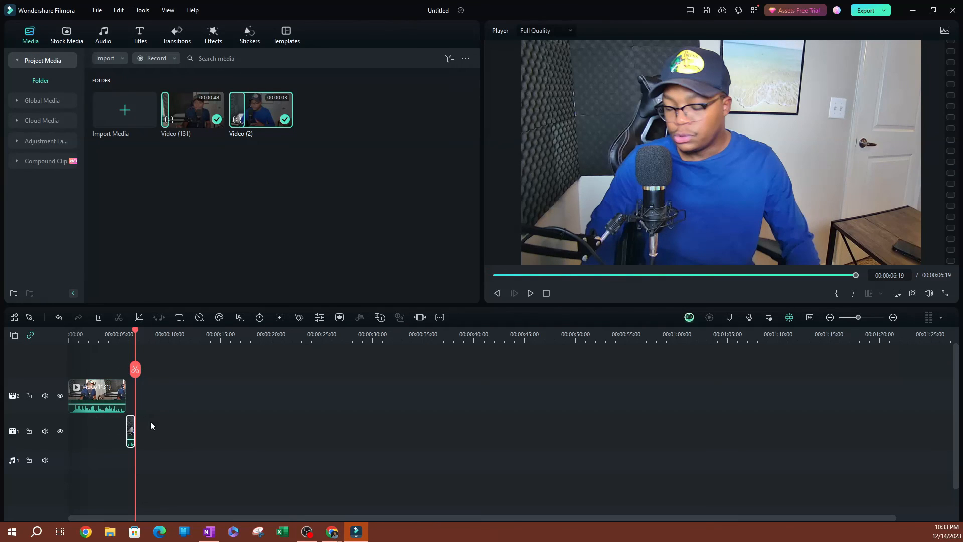
pyautogui.hotkey('ctrl', 'z')
# Step: Place the timeline playhead at 00:00:03:12, inside the Video (131) clip
pyautogui.click(104, 337)
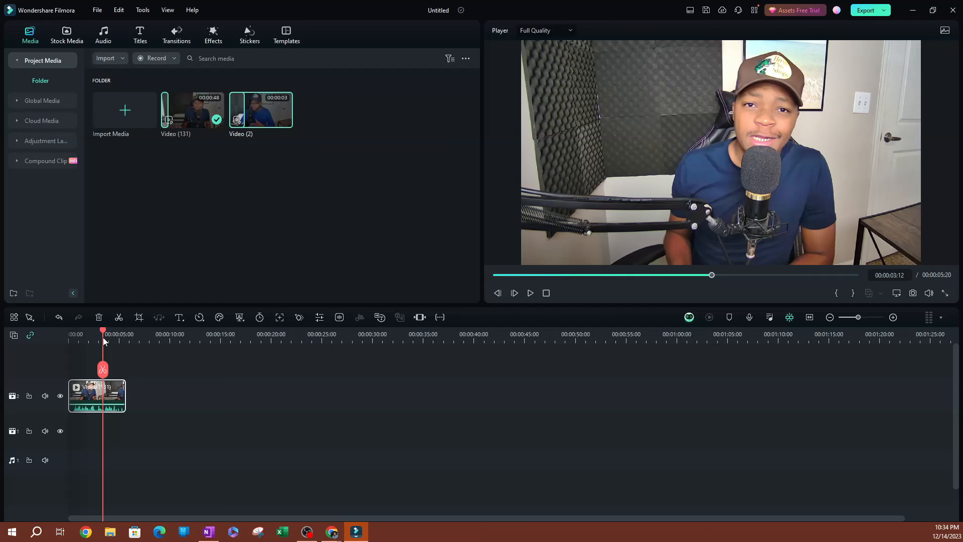